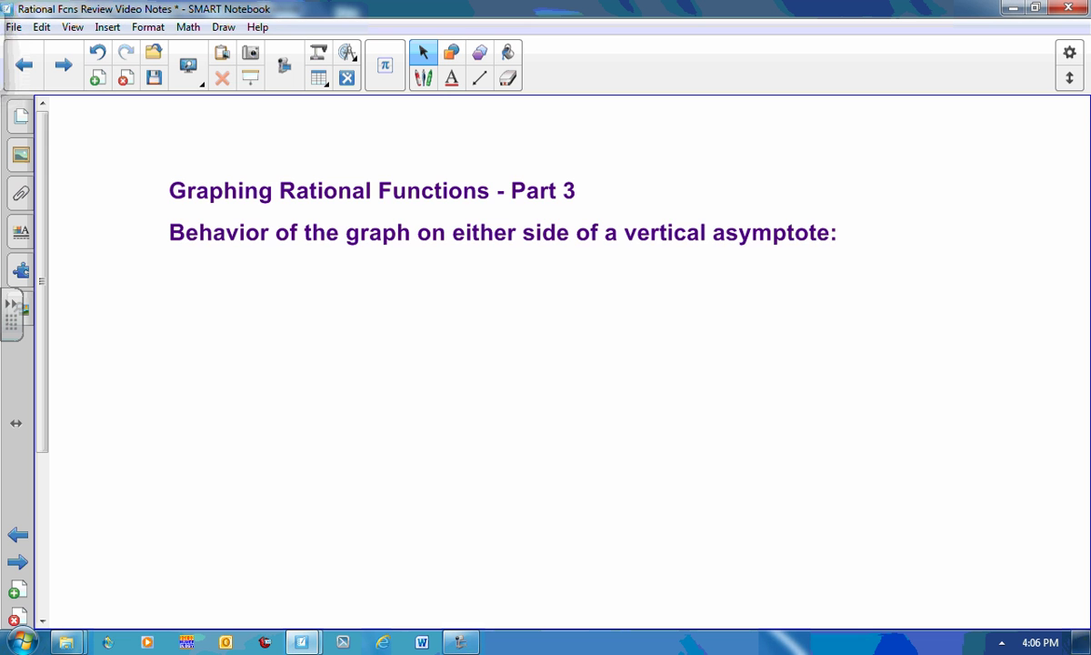
Advance to the Recall page on zeros of the numerator and denominator
left_click(18, 561)
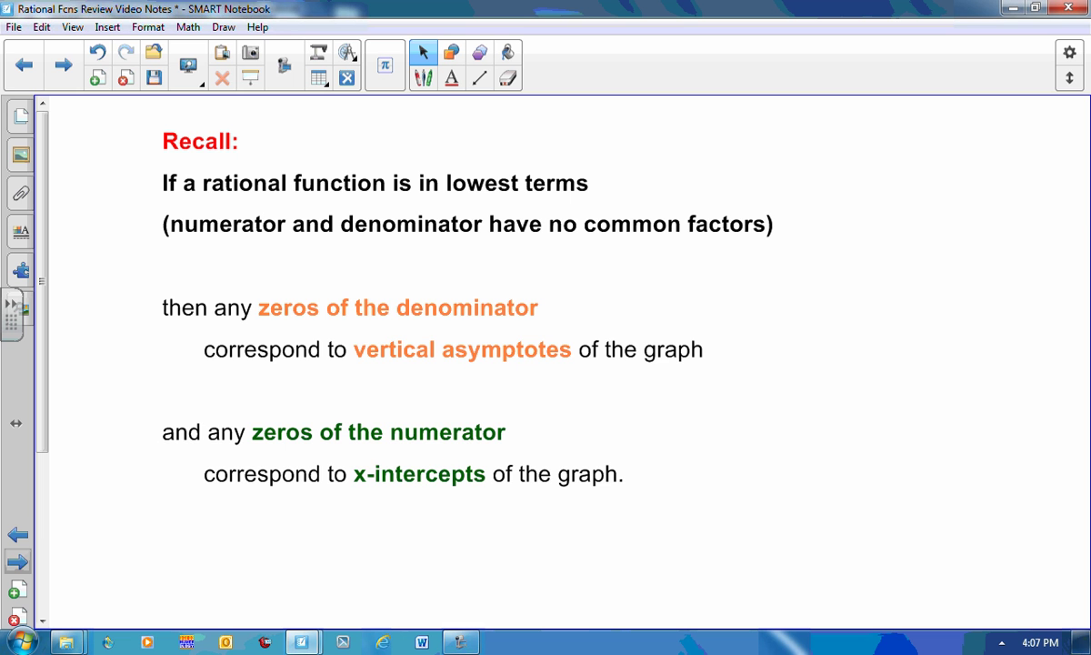
On the hole example, cross out (x−2), box R(x), and underline the asymptote x = −4
key("Page_Down")
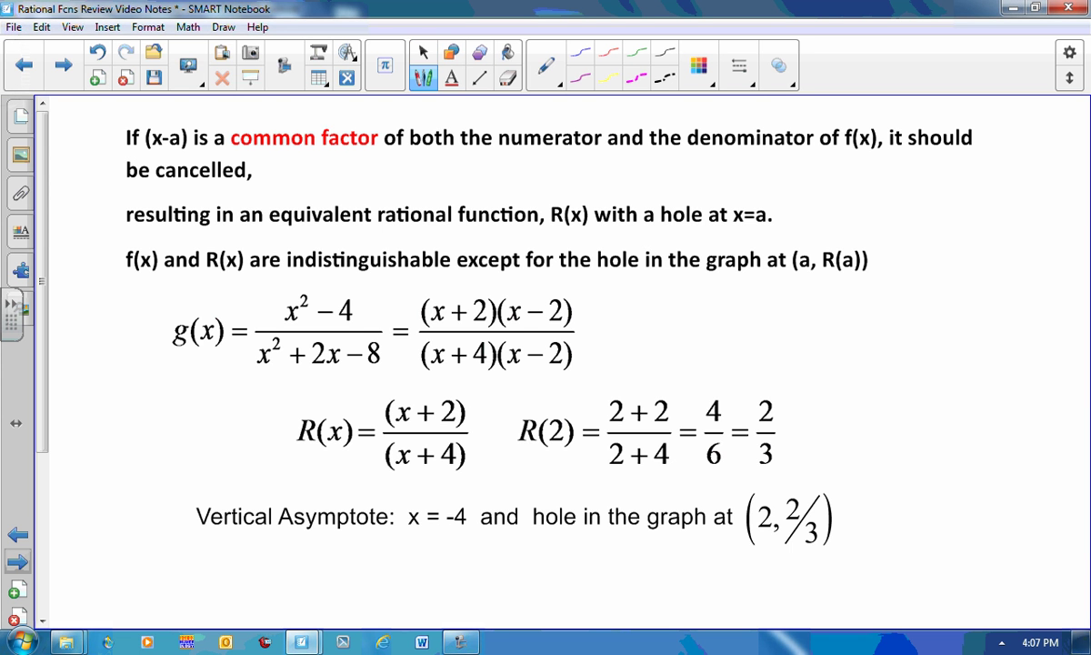
left_click_drag(516, 284, 555, 374)
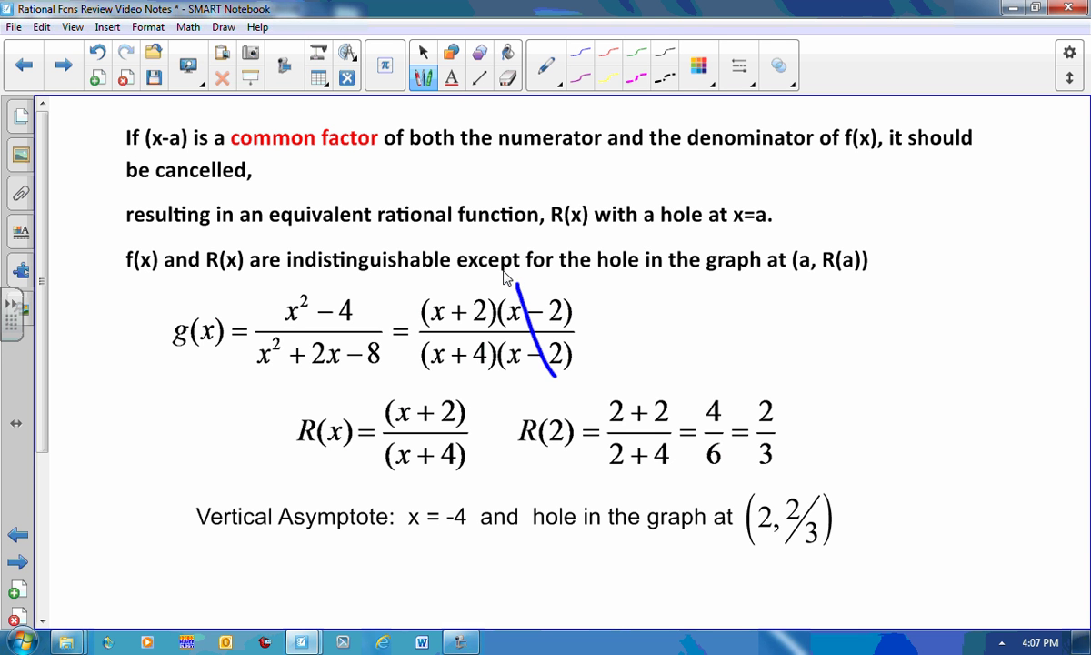
mouse_move(482, 385)
left_mouse_down()
mouse_move(281, 391)
mouse_move(287, 493)
mouse_move(474, 498)
mouse_move(477, 388)
left_mouse_up()
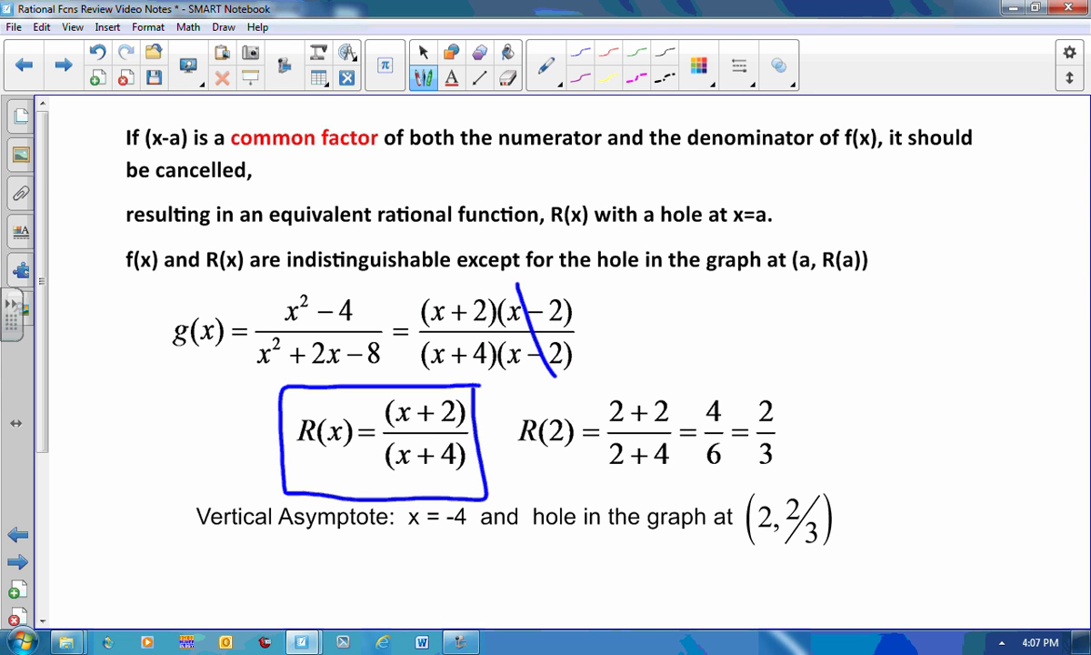
left_click_drag(197, 533, 478, 539)
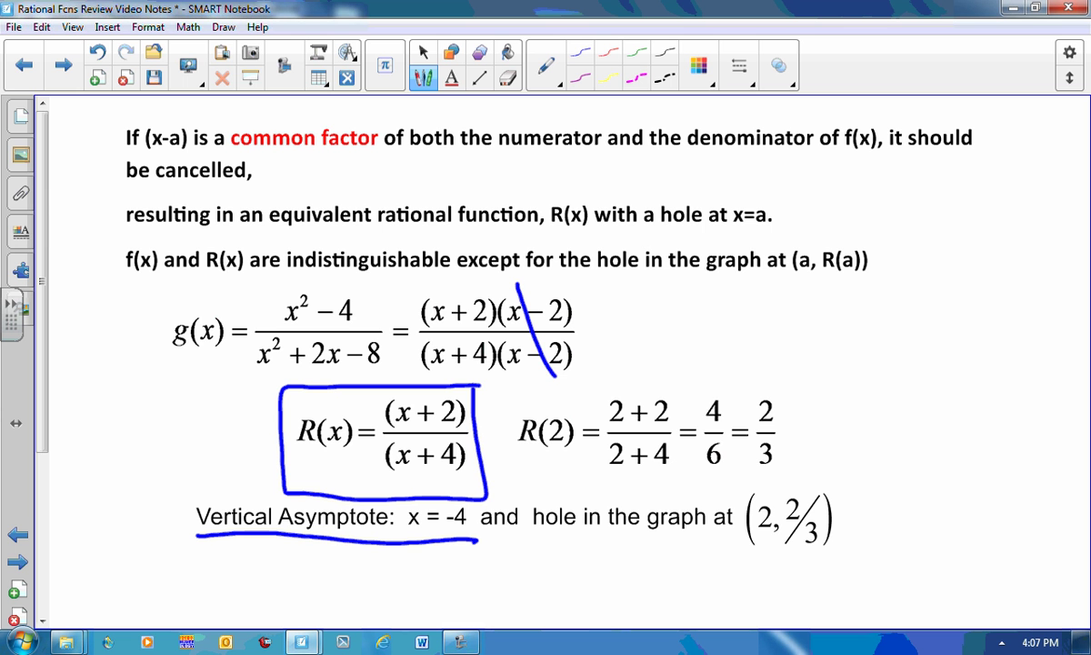
Write x = 2, arrow down to R(2), underline the hole (2, 2/3), then turn the page
mouse_move(610, 302)
left_mouse_down()
mouse_move(629, 321)
mouse_move(610, 321)
left_mouse_up()
left_click_drag(636, 306, 706, 315)
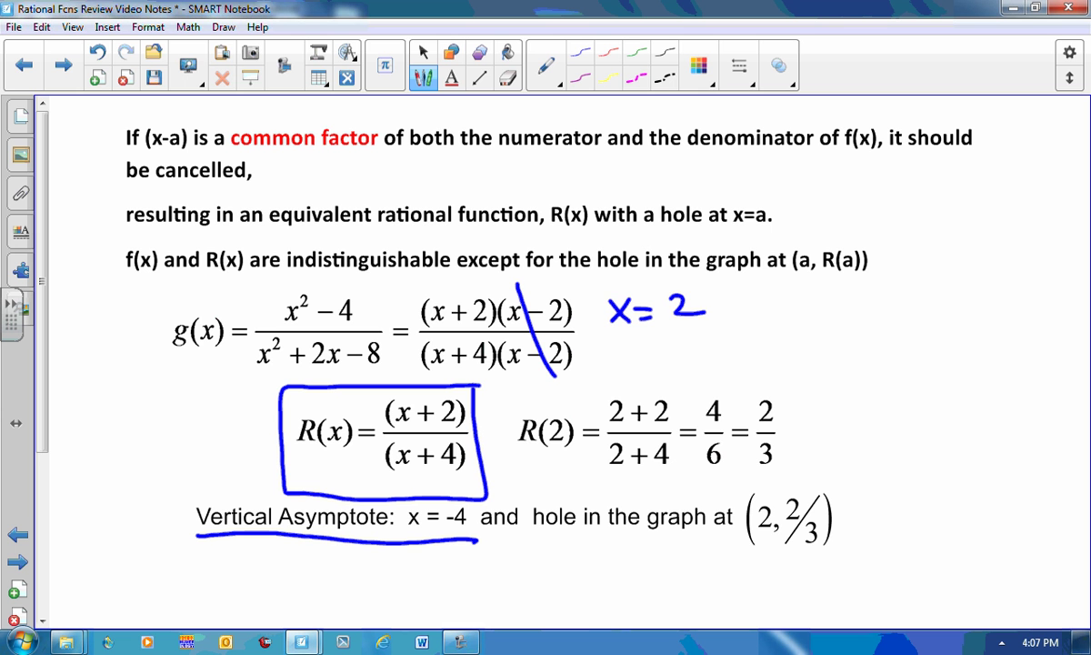
mouse_move(538, 389)
left_mouse_down()
mouse_move(545, 418)
mouse_move(553, 403)
left_mouse_up()
left_click_drag(736, 561, 855, 567)
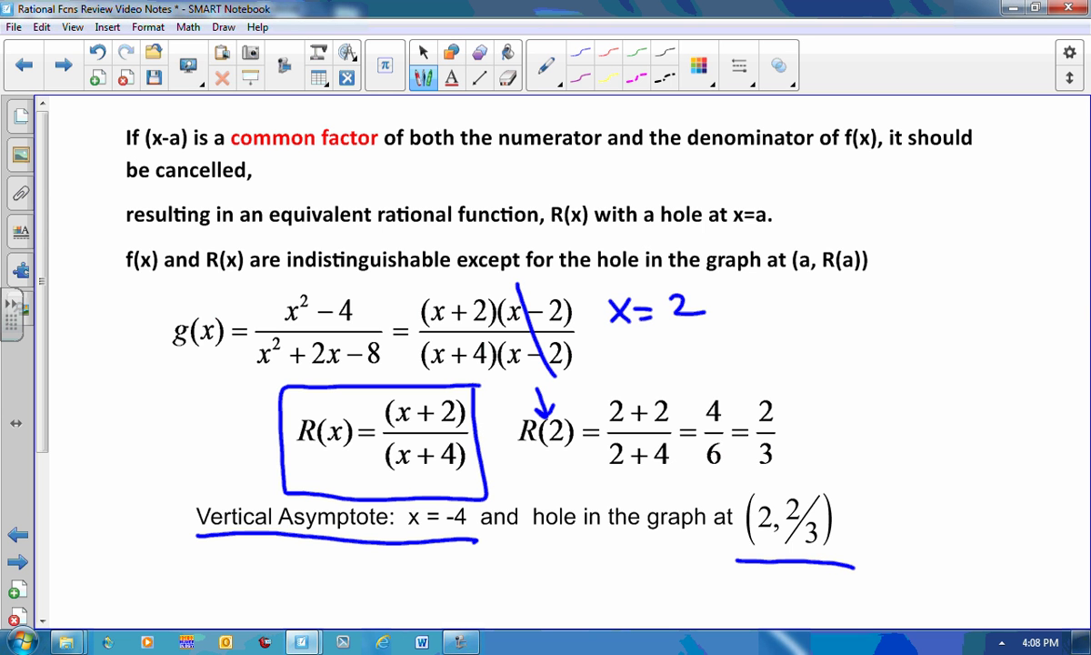
left_click(17, 561)
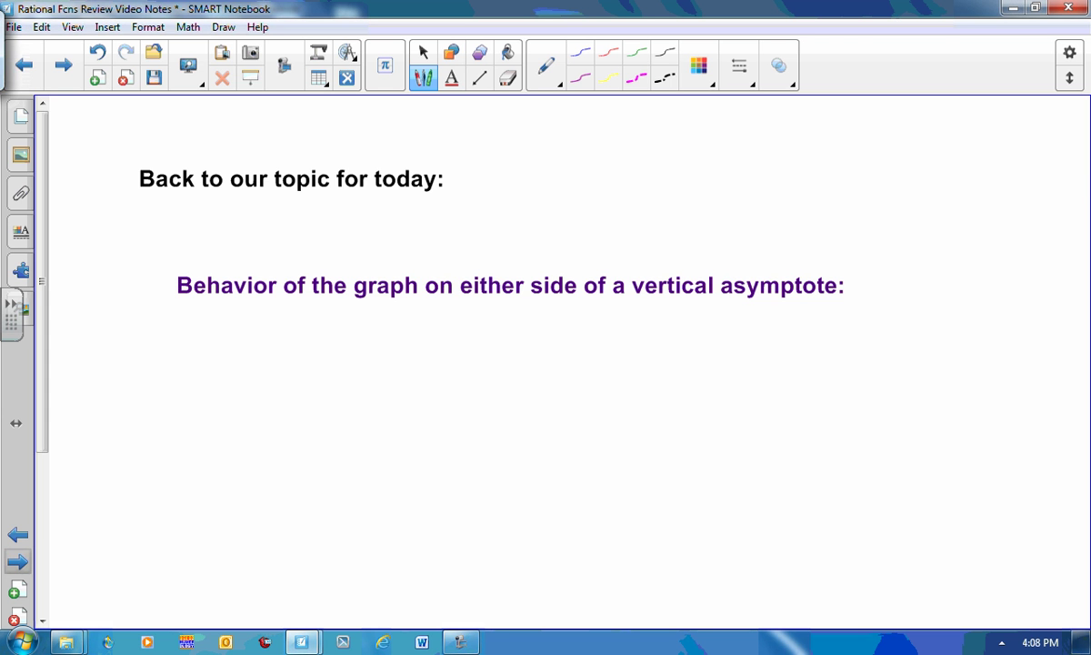
Go to Example 1, g(x) = 3/(x−5), and switch to blue ink
left_click(18, 561)
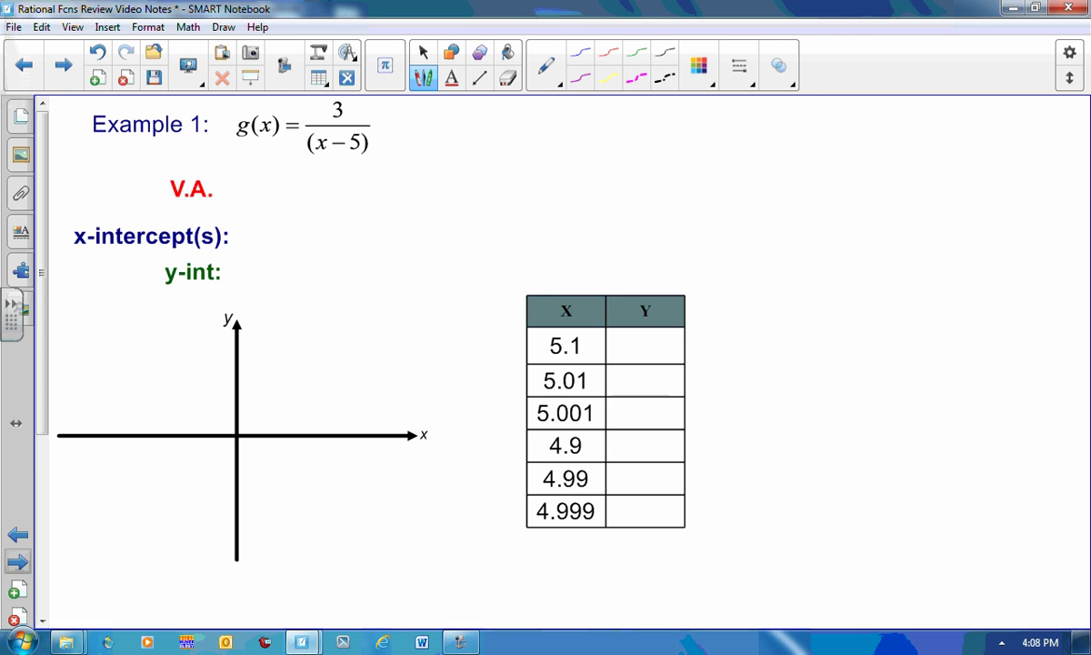
left_click(580, 51)
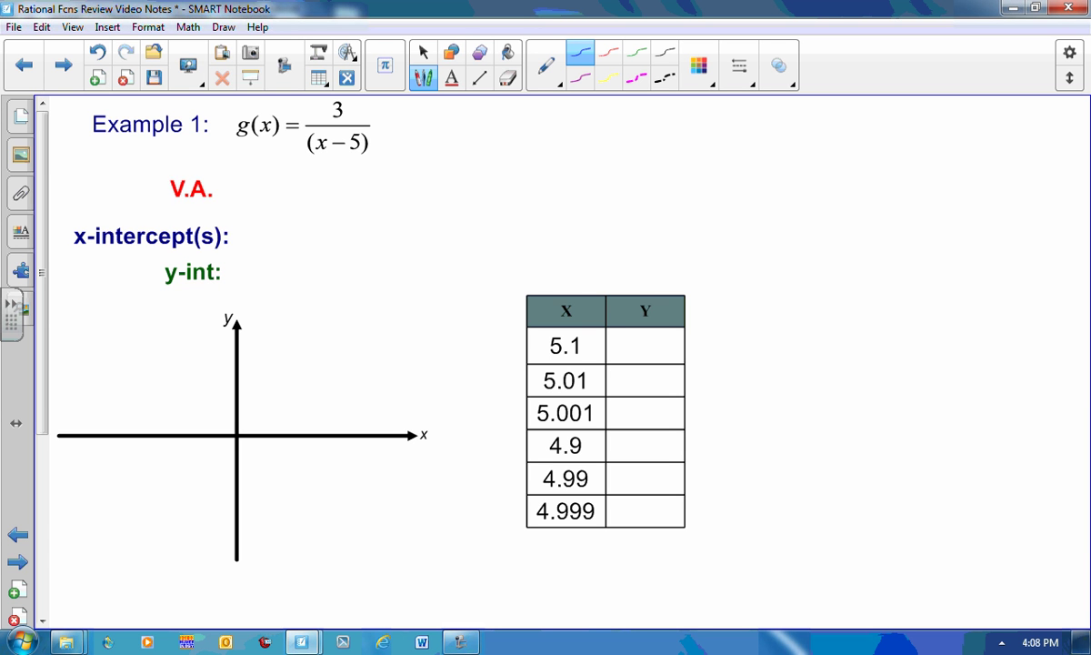
Circle the denominator (x−5) and write X=5 after V.A
mouse_move(300, 126)
left_mouse_down()
mouse_move(356, 160)
mouse_move(368, 125)
left_mouse_up()
mouse_move(259, 179)
left_mouse_down()
mouse_move(243, 200)
mouse_move(283, 183)
left_mouse_up()
mouse_move(266, 194)
left_mouse_down()
mouse_move(304, 178)
mouse_move(290, 196)
left_mouse_up()
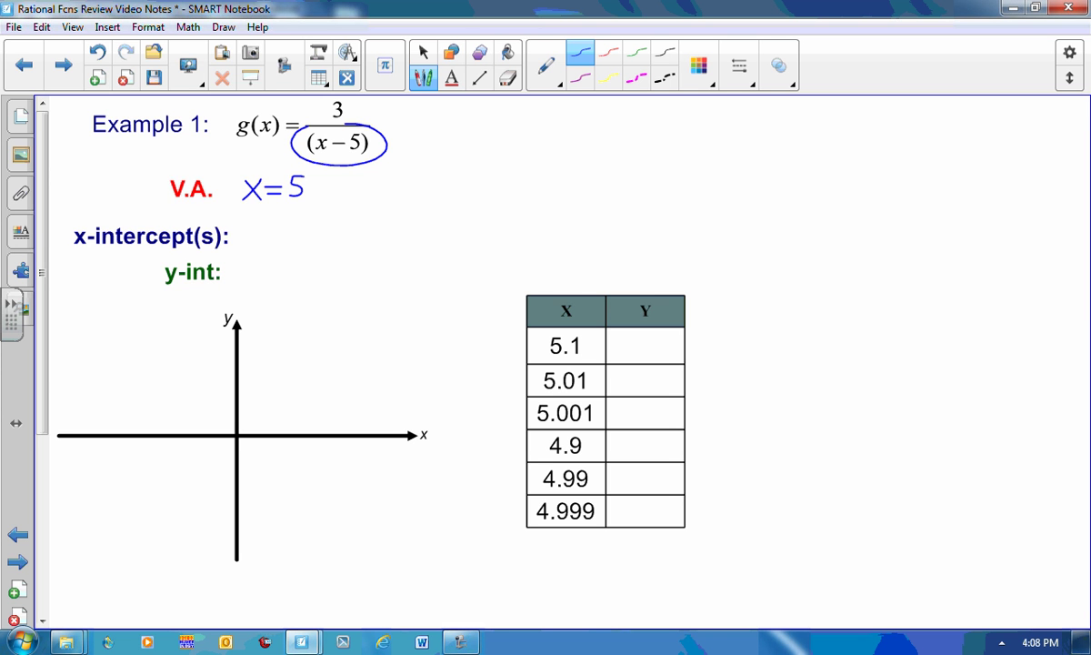
Tick the x-axis, draw the dotted asymptote at 5, circle the numerator 3, and write None for x-intercepts
left_click_drag(257, 427, 253, 445)
left_click_drag(284, 426, 280, 446)
mouse_move(307, 428)
left_mouse_down()
mouse_move(304, 445)
mouse_move(344, 442)
mouse_move(342, 470)
mouse_move(353, 448)
left_mouse_up()
left_click(355, 516)
left_click_drag(358, 546, 359, 554)
mouse_move(335, 97)
left_mouse_down()
mouse_move(360, 113)
mouse_move(339, 96)
left_mouse_up()
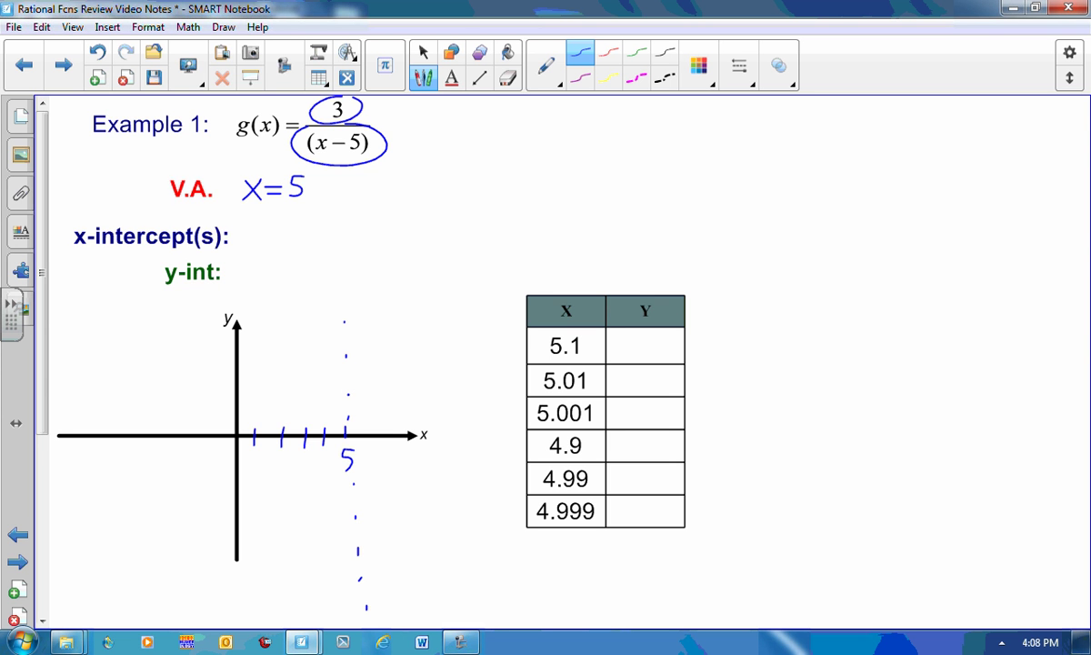
mouse_move(253, 237)
left_mouse_down()
mouse_move(258, 221)
mouse_move(273, 235)
mouse_move(283, 225)
mouse_move(327, 236)
left_mouse_up()
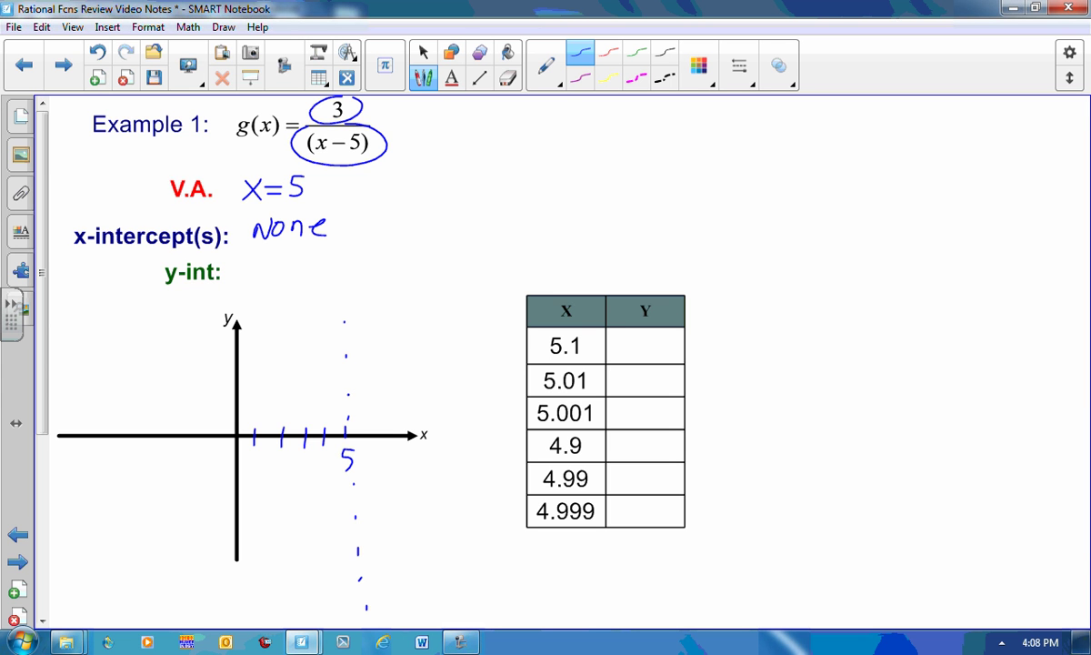
Work out the y-intercept beside g(x): y = 3/(0−5) = −3/5
left_click_drag(425, 121, 429, 147)
mouse_move(448, 129)
left_mouse_down()
mouse_move(506, 118)
mouse_move(519, 130)
mouse_move(484, 138)
left_mouse_up()
mouse_move(491, 146)
left_mouse_down()
mouse_move(510, 153)
mouse_move(551, 127)
left_mouse_up()
mouse_move(539, 136)
left_mouse_down()
mouse_move(566, 105)
mouse_move(573, 116)
left_mouse_up()
mouse_move(594, 118)
left_mouse_down()
mouse_move(582, 134)
mouse_move(588, 151)
left_mouse_up()
left_click_drag(591, 130, 597, 129)
Write (0, −3/5) after y-int and plot it with a tick and dot on the y-axis
mouse_move(251, 258)
left_mouse_down()
mouse_move(246, 286)
mouse_move(266, 267)
mouse_move(284, 285)
mouse_move(306, 263)
left_mouse_up()
left_click_drag(311, 259, 324, 289)
left_click_drag(329, 268, 337, 266)
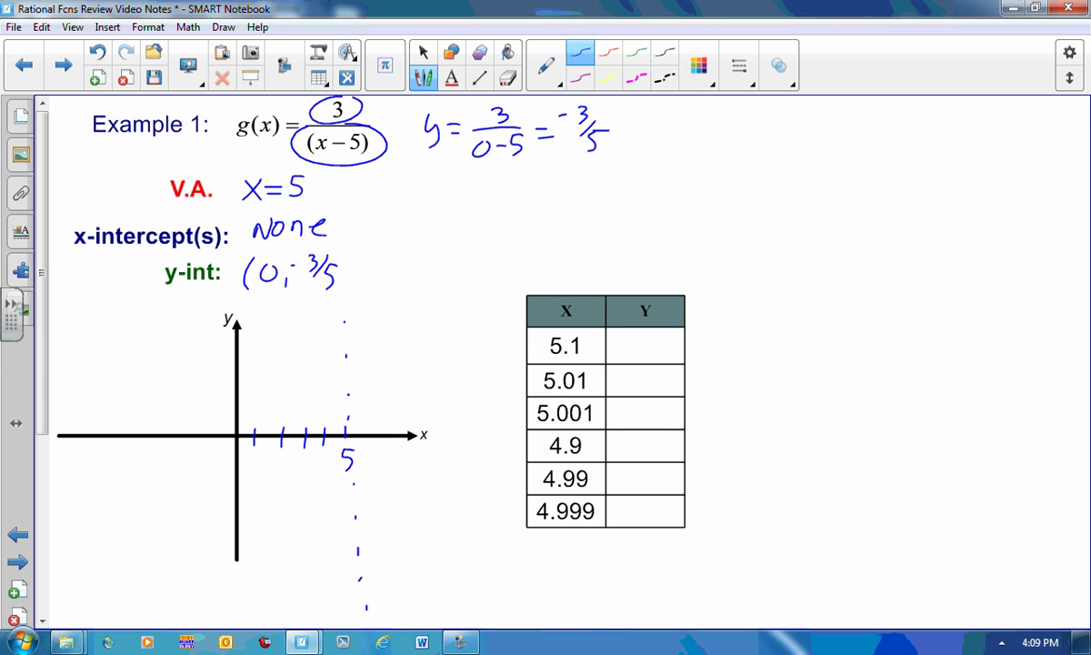
left_click_drag(227, 469, 243, 470)
left_click(235, 452)
Label the dotted asymptote X=5 and extend the x-axis past 5 with a tick
left_click_drag(343, 301, 353, 318)
mouse_move(353, 301)
left_mouse_down()
mouse_move(342, 319)
mouse_move(367, 306)
mouse_move(375, 318)
left_mouse_up()
left_click_drag(376, 302, 384, 302)
mouse_move(382, 429)
left_mouse_down()
mouse_move(382, 443)
mouse_move(483, 437)
left_mouse_up()
mouse_move(469, 430)
left_mouse_down()
mouse_move(471, 443)
mouse_move(435, 445)
mouse_move(440, 458)
left_mouse_up()
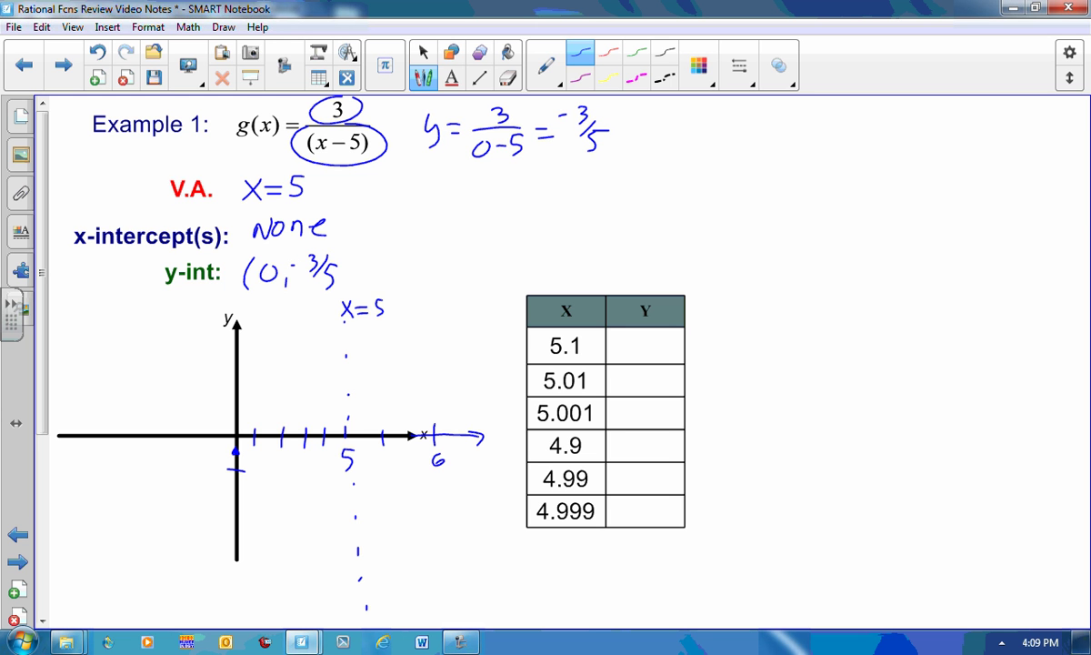
Erase the messy axis extension, redraw it, and label the ticks 6 and 7
left_click(508, 78)
left_click_drag(438, 459, 460, 436)
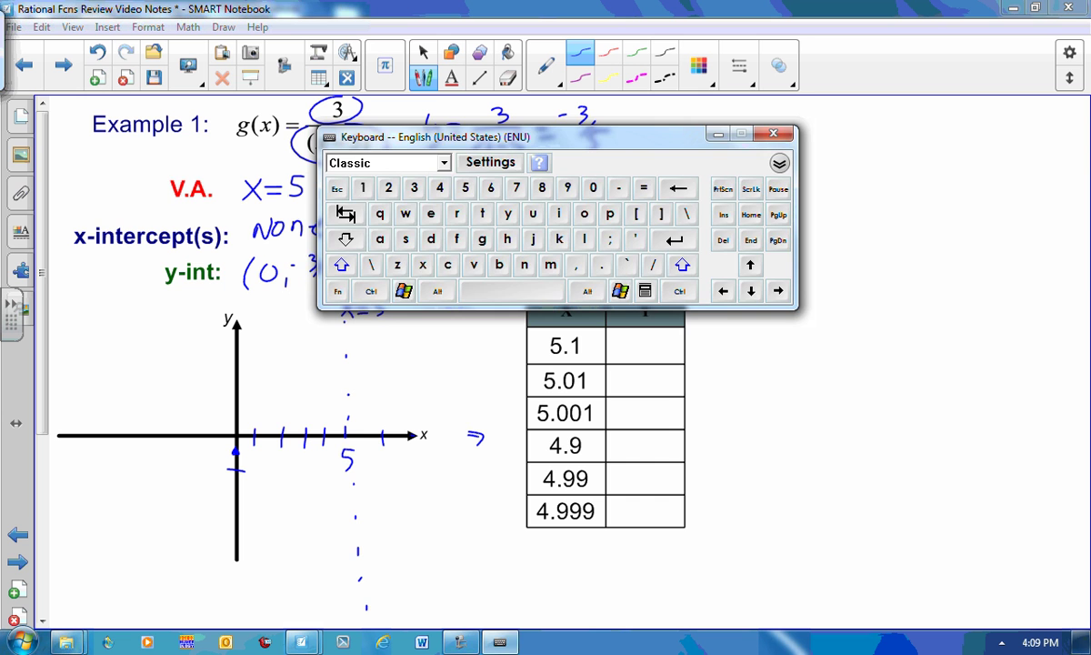
left_click_drag(420, 436, 487, 438)
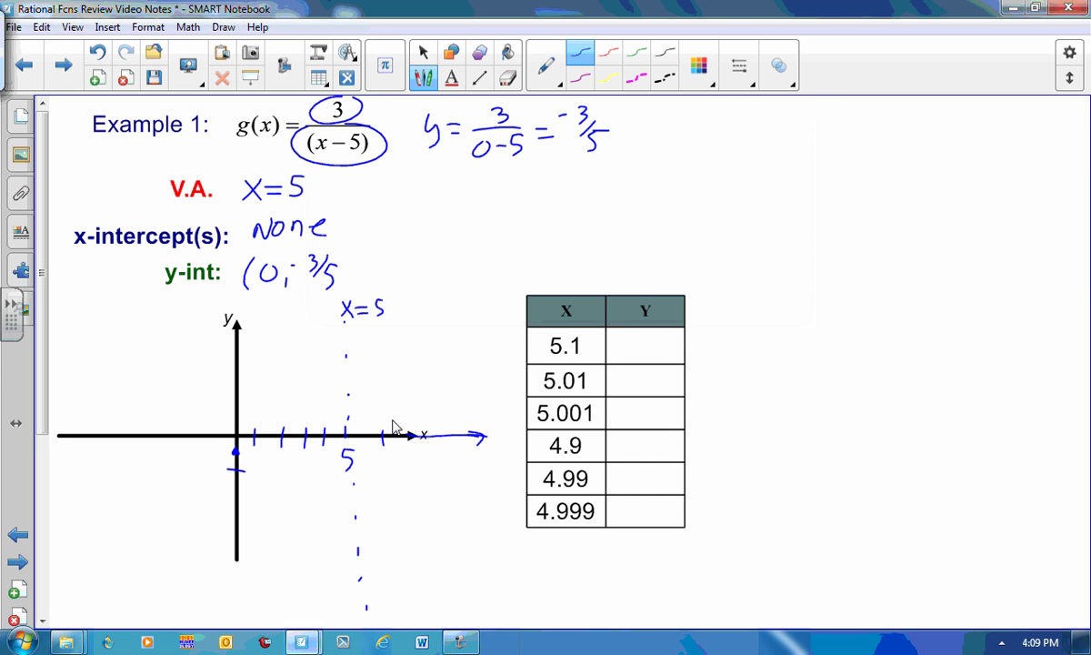
left_click_drag(390, 451, 384, 460)
left_click_drag(432, 428, 437, 468)
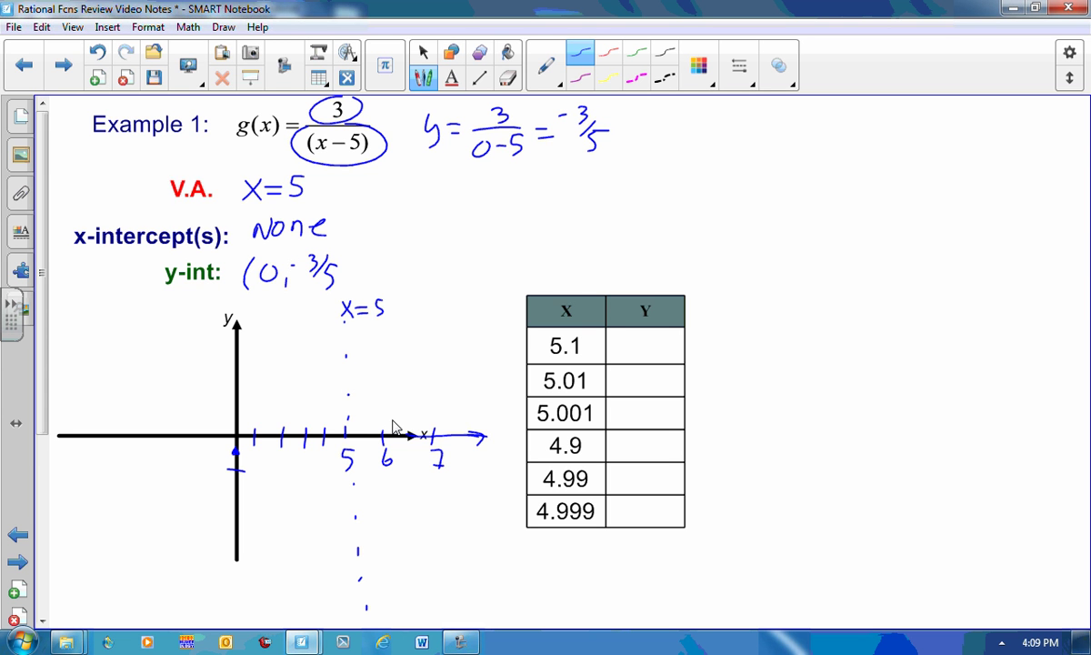
Add tick marks up the y-axis and plot a point above the x-axis near 7
left_click_drag(230, 420, 242, 419)
mouse_move(228, 407)
left_mouse_down()
mouse_move(246, 405)
mouse_move(247, 388)
left_mouse_up()
left_click_drag(429, 415, 431, 420)
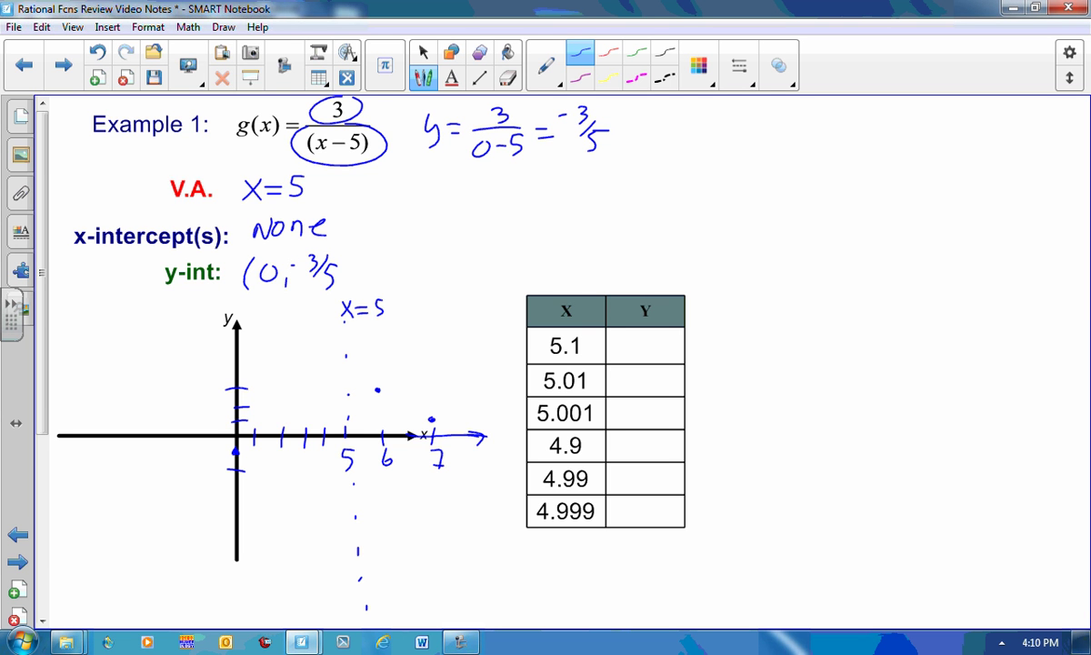